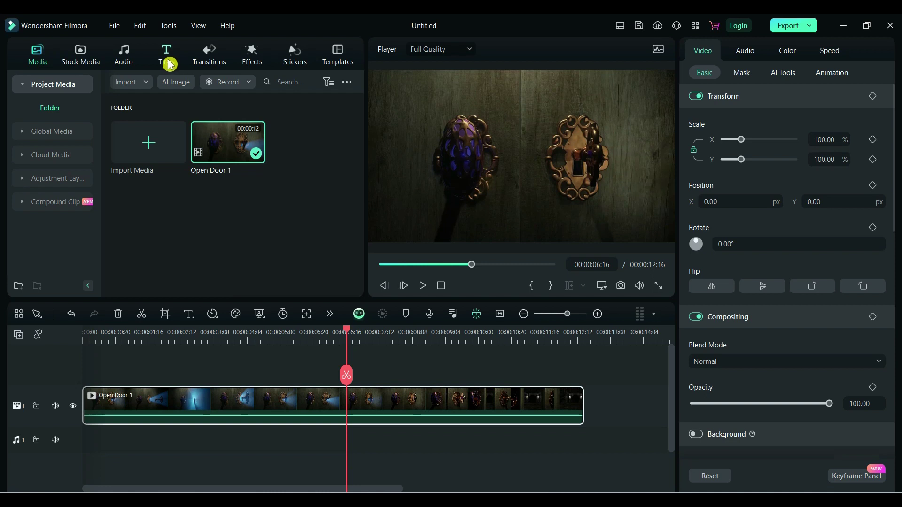
- Add the Green solid color from the stock library on a track above Open Door 1, from 00:00:06:16 to the video's end
click(89, 64)
drag(363, 131, 328, 254)
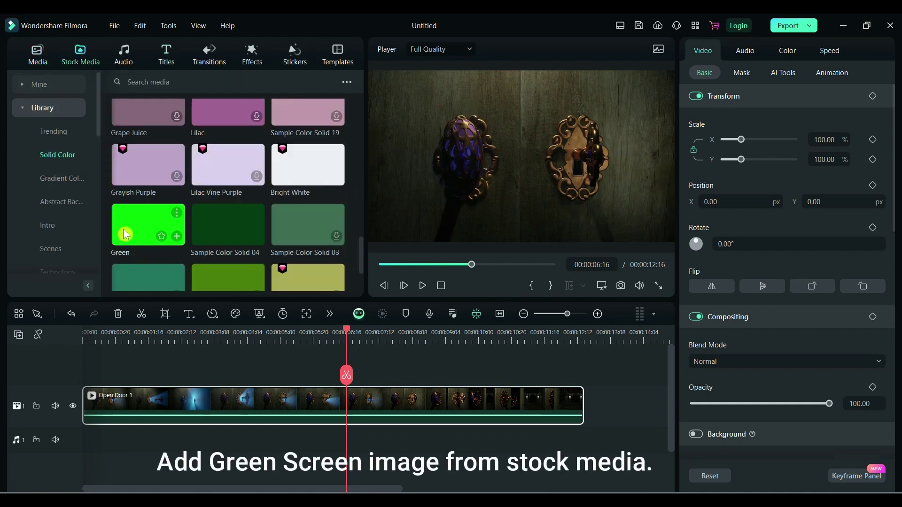
drag(126, 224, 353, 389)
drag(545, 413, 588, 412)
click(634, 400)
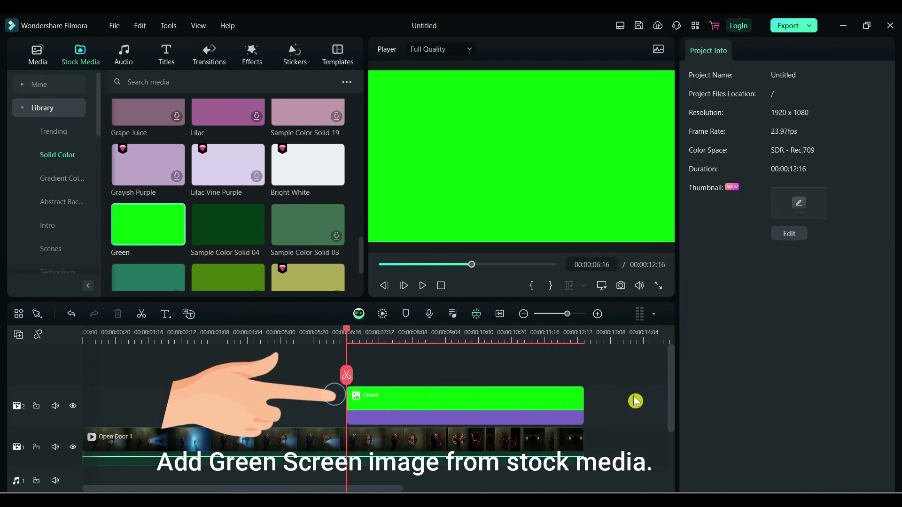
- Unlink the green clip's scale axes, add a Transform keyframe at its start, and set X scale to 0%
click(458, 408)
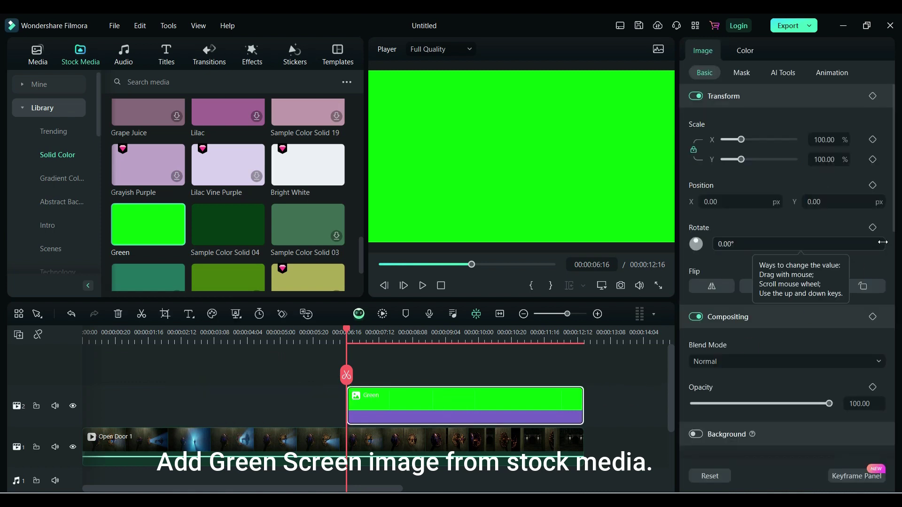
click(695, 150)
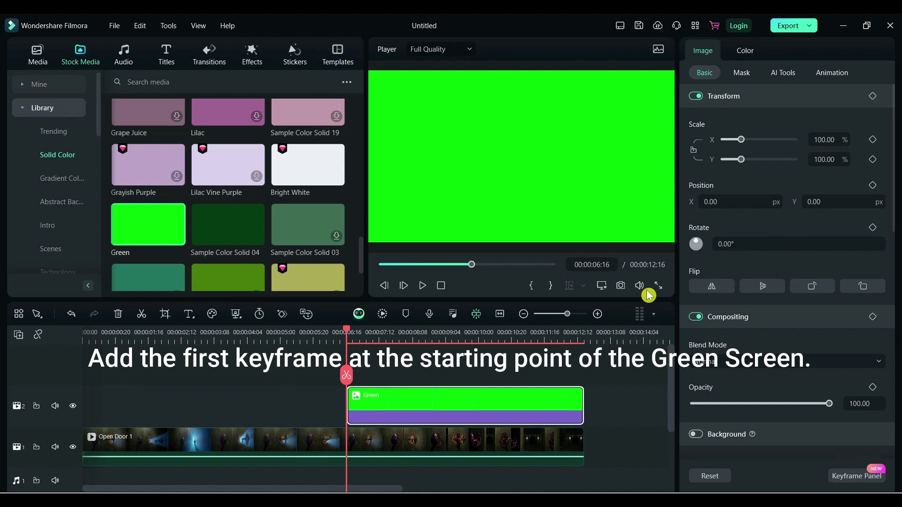
click(873, 97)
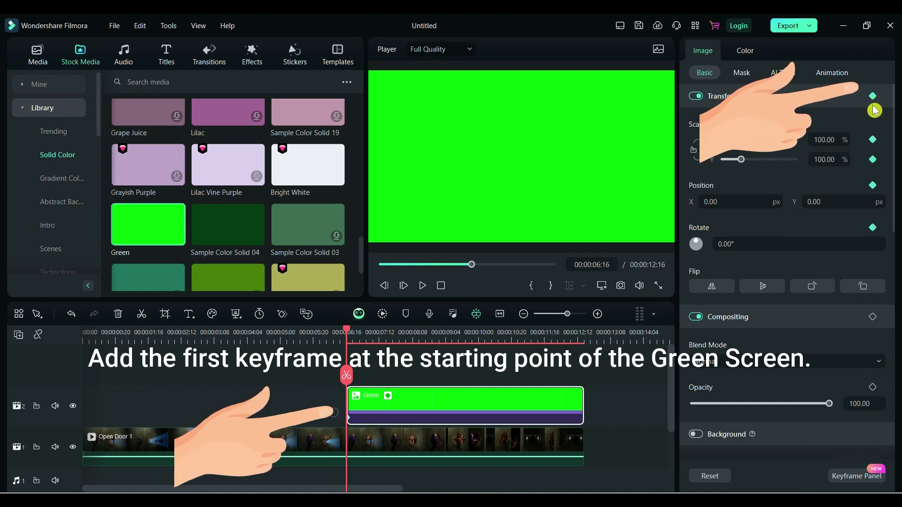
click(829, 141)
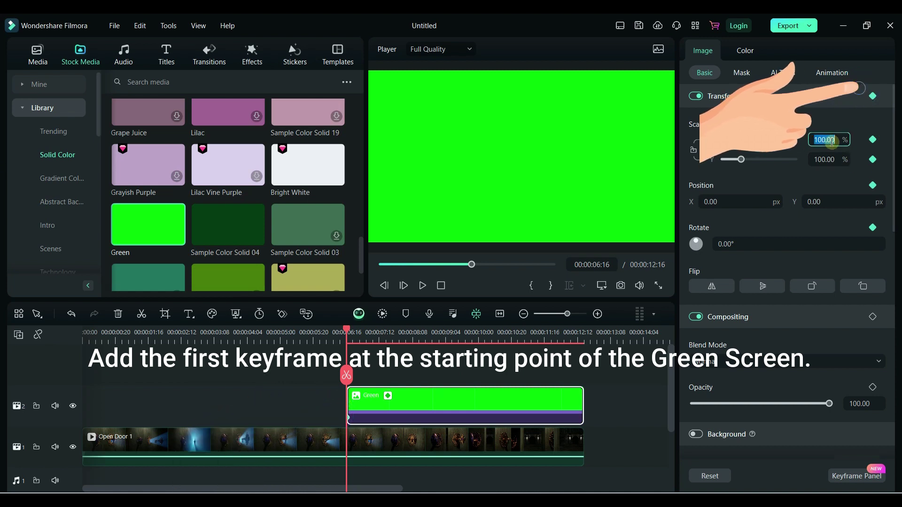
click(804, 151)
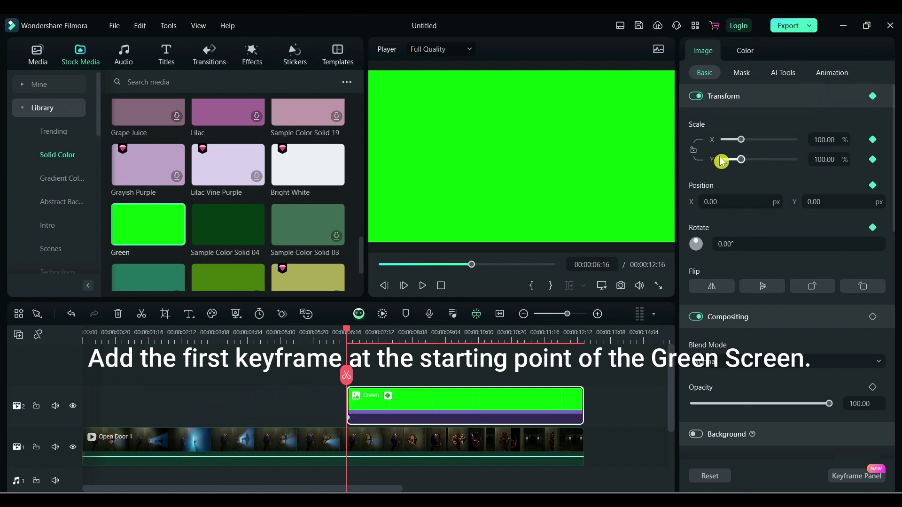
click(693, 150)
drag(741, 140, 724, 139)
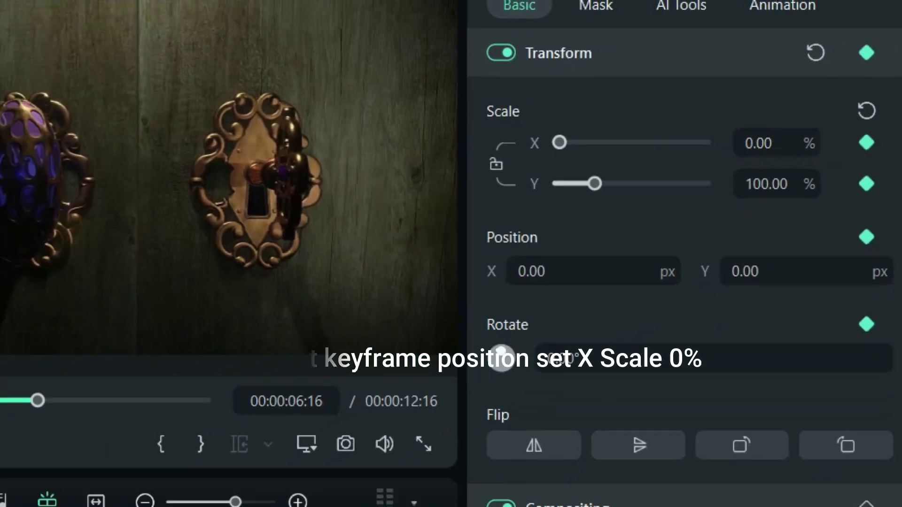
- Advance the playhead to 00:00:07:15, where the doors start to part, and set the green clip's X scale to 1%
click(71, 397)
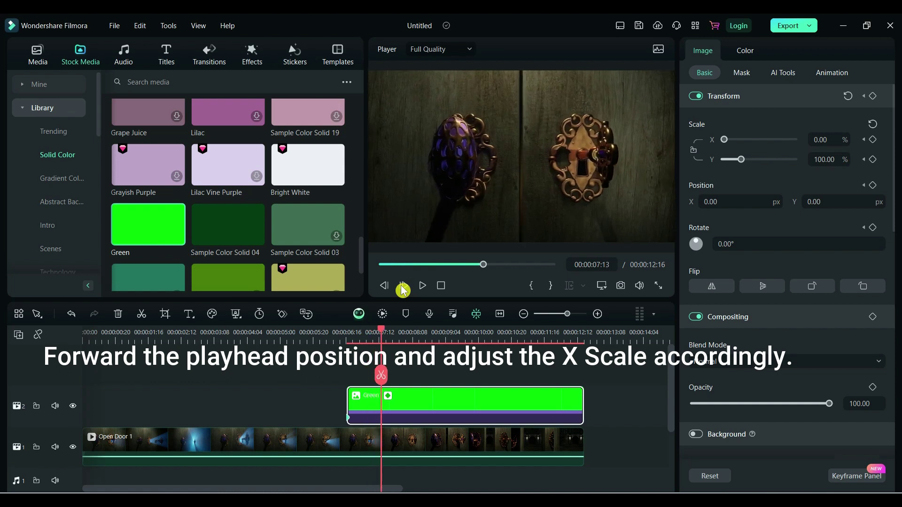
click(401, 286)
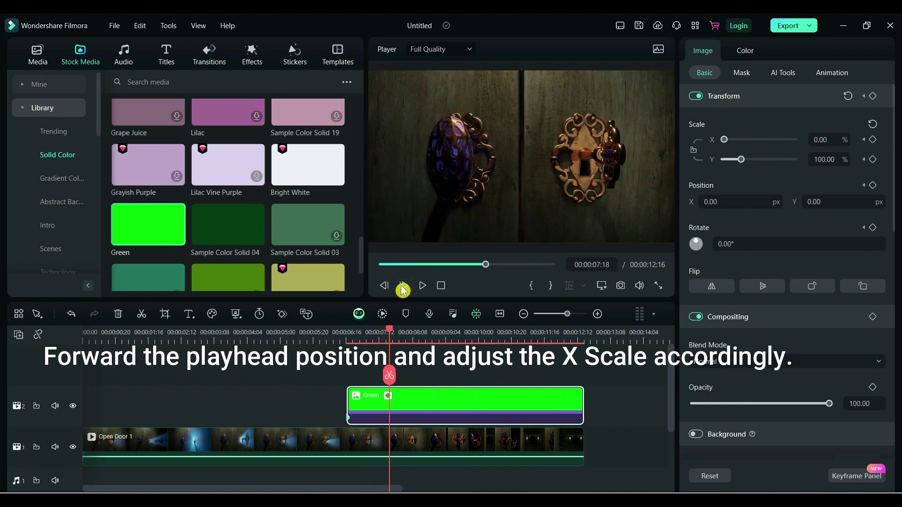
click(381, 285)
click(380, 285)
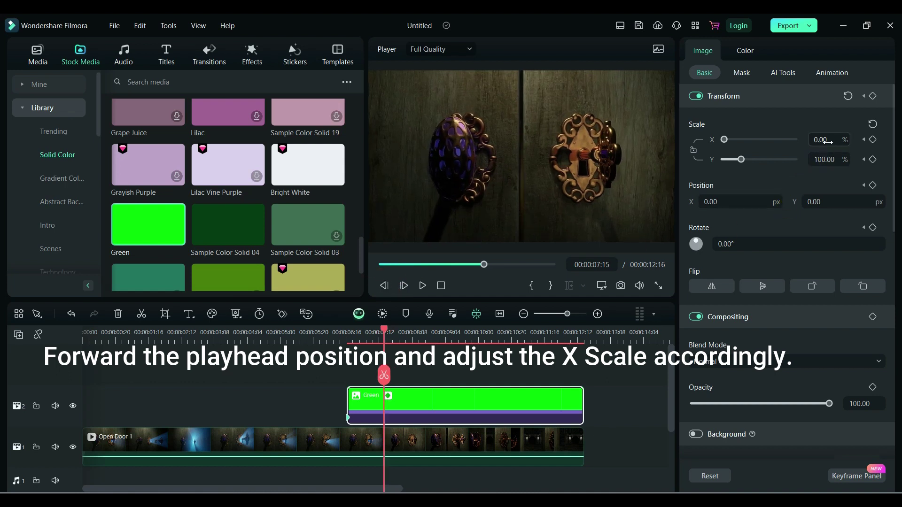
mouse_move(829, 140)
mouse_down()
mouse_move(838, 140)
mouse_move(829, 140)
mouse_up()
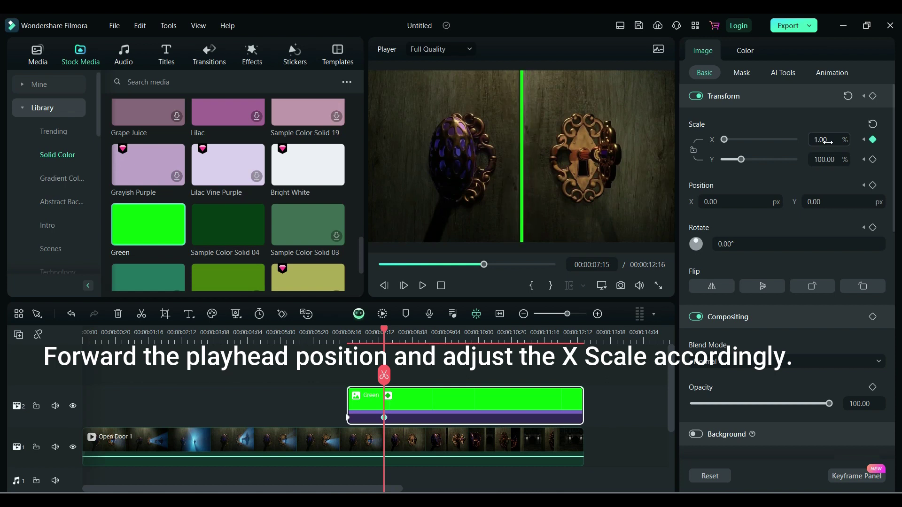
- Advance the playhead to 00:00:07:22 and keyframe the green clip's X scale at 2%
click(405, 285)
click(406, 286)
click(406, 286)
click(406, 285)
click(406, 285)
click(405, 285)
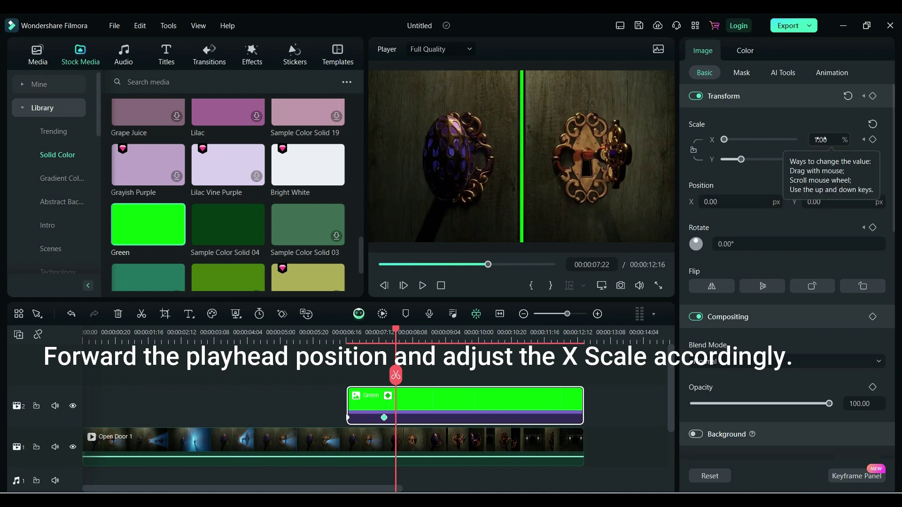
scroll(821, 140, up, 9)
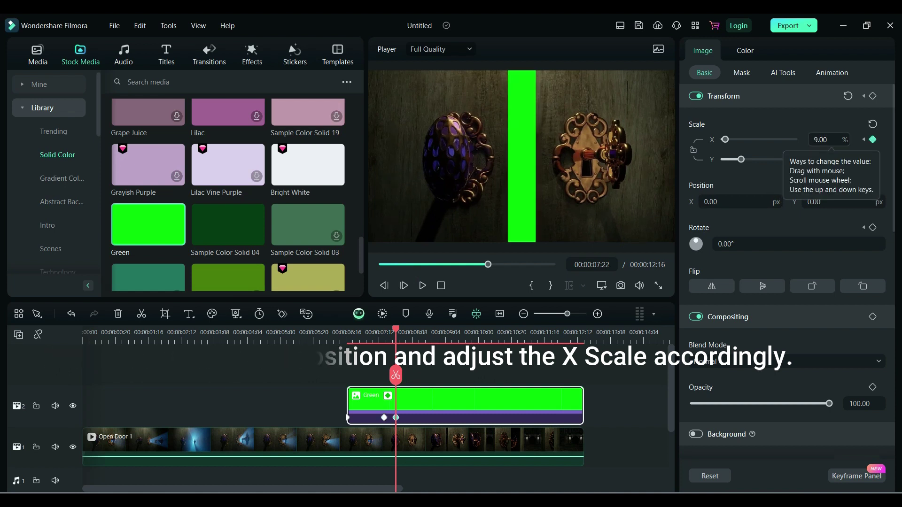
scroll(820, 139, down, 7)
scroll(821, 139, down, 1)
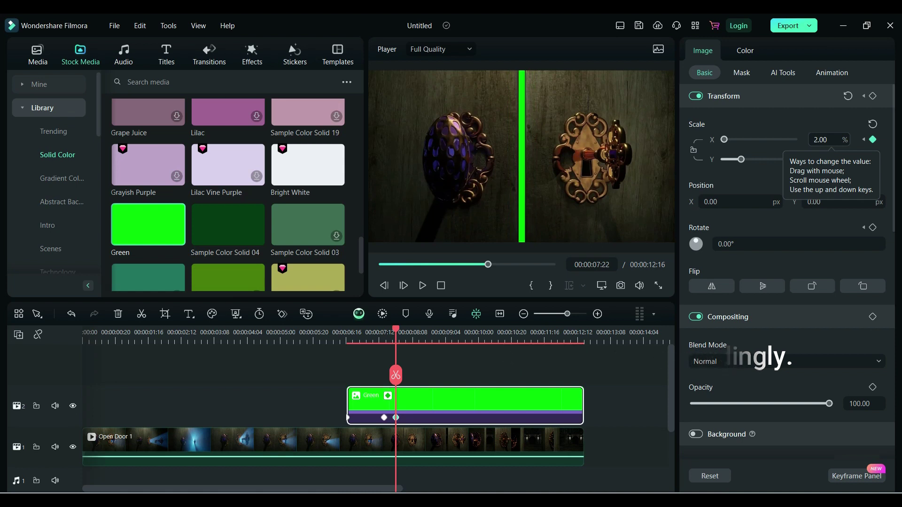
- Keyframe the green clip's width and position at successive frames to fill the door gap, reaching X scale about 51% at 00:00:10:17
click(416, 377)
click(521, 160)
drag(525, 156, 544, 156)
click(430, 343)
click(628, 376)
click(442, 342)
click(523, 160)
mouse_move(508, 156)
mouse_down()
mouse_move(559, 157)
mouse_move(497, 156)
mouse_up()
click(462, 342)
click(477, 342)
drag(558, 157, 583, 157)
drag(498, 156, 468, 157)
click(491, 342)
drag(491, 337, 499, 337)
drag(585, 156, 594, 157)
drag(469, 157, 458, 157)
drag(500, 336, 506, 337)
drag(594, 157, 605, 157)
drag(458, 157, 448, 157)
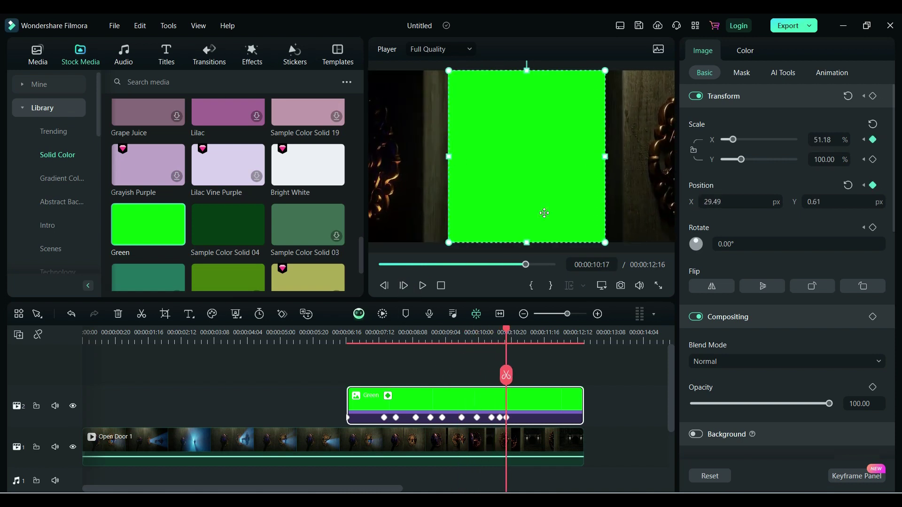
- Keyframe the widening green clip on to 00:00:12:00, where it covers the full frame at X scale about 100%, and play back the ending
drag(506, 342, 513, 342)
drag(604, 157, 617, 157)
drag(448, 156, 443, 158)
drag(513, 342, 524, 342)
drag(622, 156, 633, 157)
drag(524, 343, 533, 343)
drag(634, 157, 653, 156)
drag(532, 334, 538, 334)
drag(416, 156, 407, 157)
drag(653, 157, 654, 157)
drag(537, 334, 548, 334)
drag(407, 157, 392, 157)
drag(654, 157, 664, 157)
drag(548, 334, 557, 334)
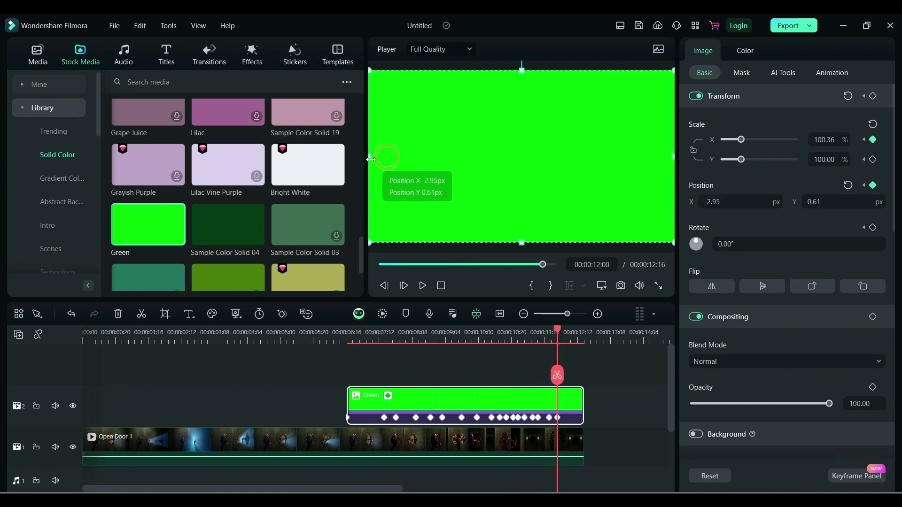
key(space)
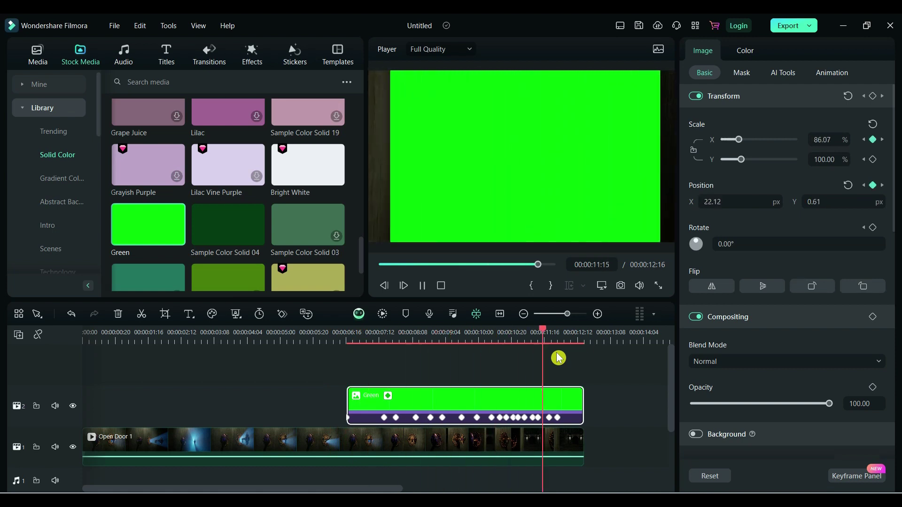
- Open the export settings, name the video Open Door Tutorial, and set a closed-door frame from the video as its thumbnail
key(ctrl+e)
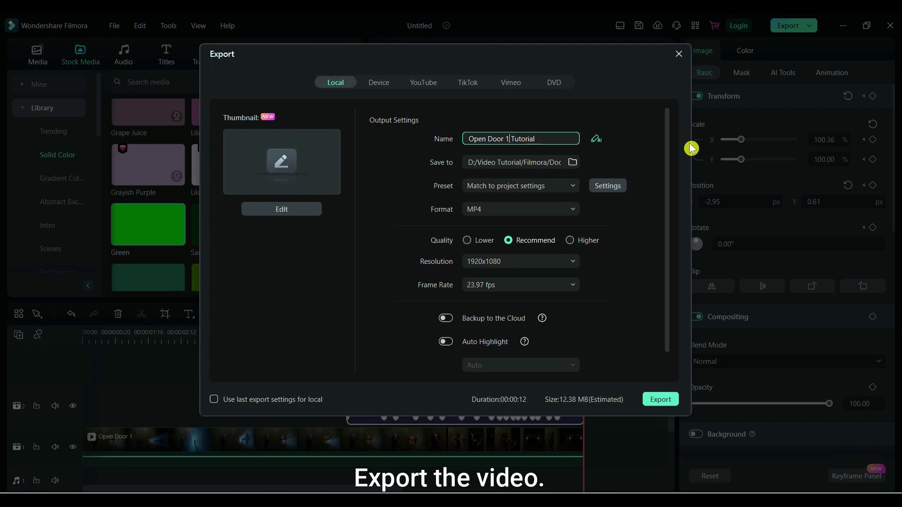
click(282, 169)
click(364, 329)
click(525, 340)
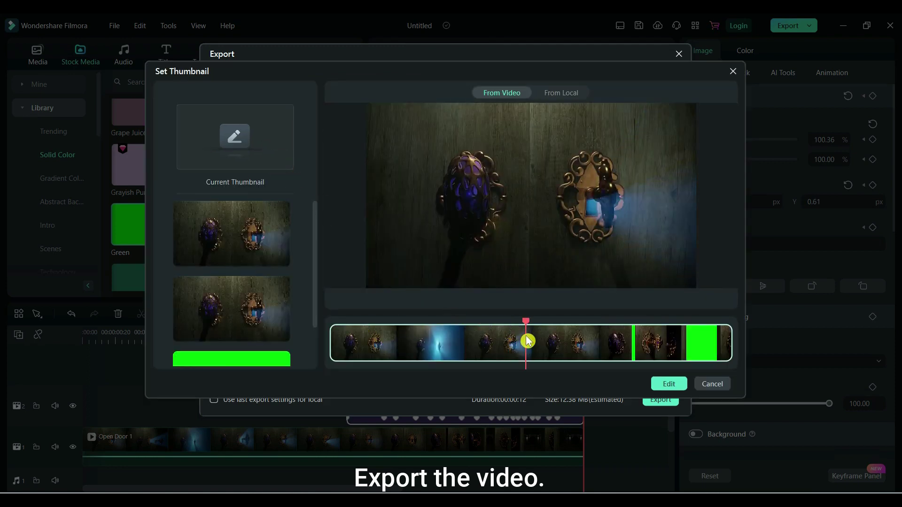
click(669, 384)
- Choose the Door Open and Close folder as the save location and export the video as MP4
click(581, 162)
click(366, 207)
click(561, 300)
click(662, 400)
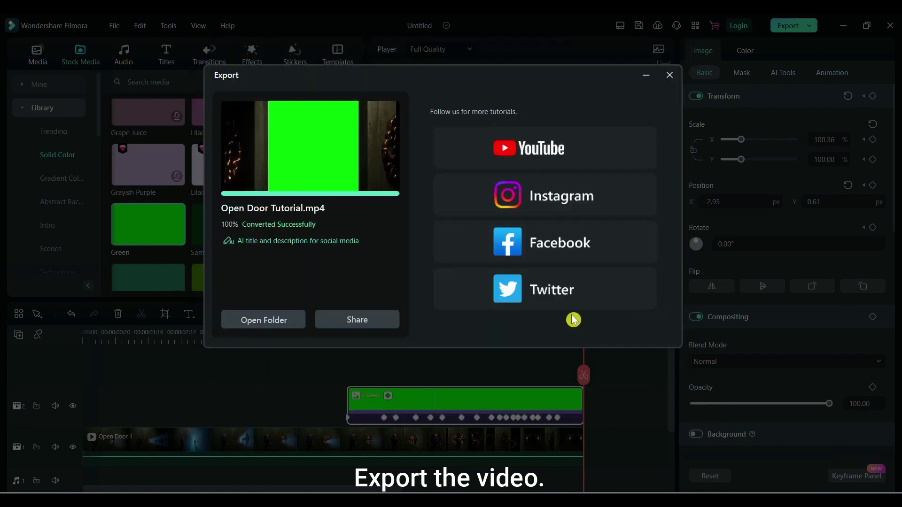
click(662, 75)
- Remove all clips from the timeline and delete Open Door 1 from the project media
click(626, 446)
key(ctrl+a)
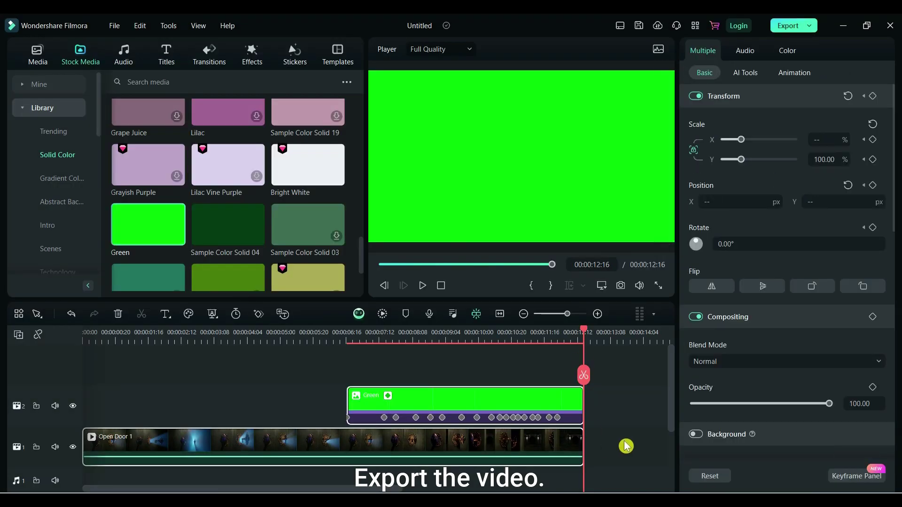
key(Delete)
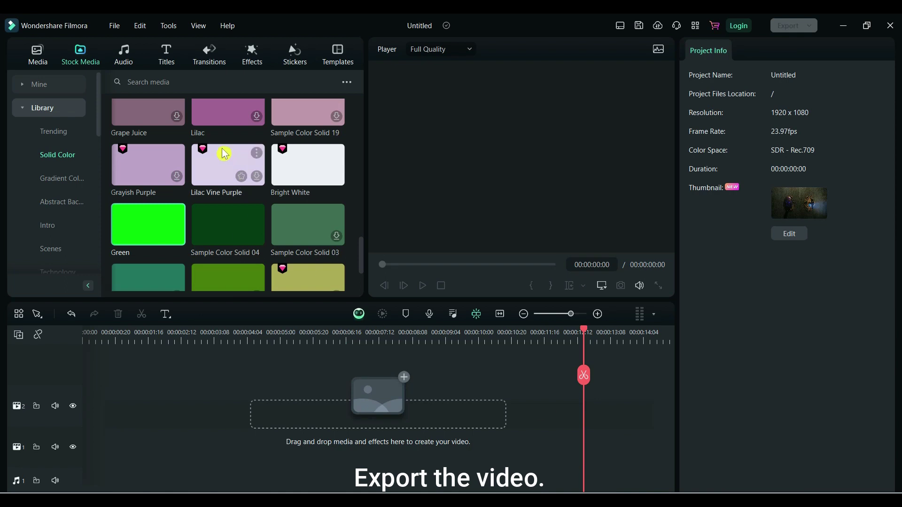
click(39, 63)
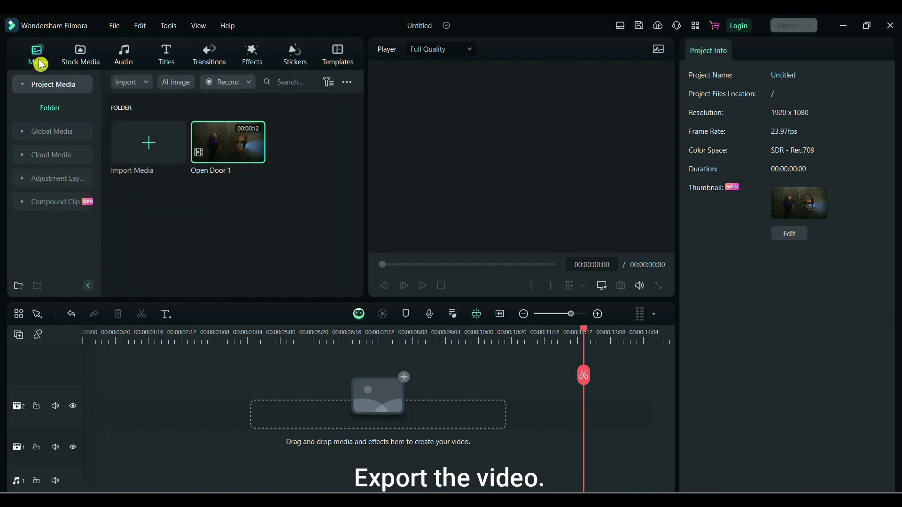
click(237, 153)
key(Delete)
click(510, 261)
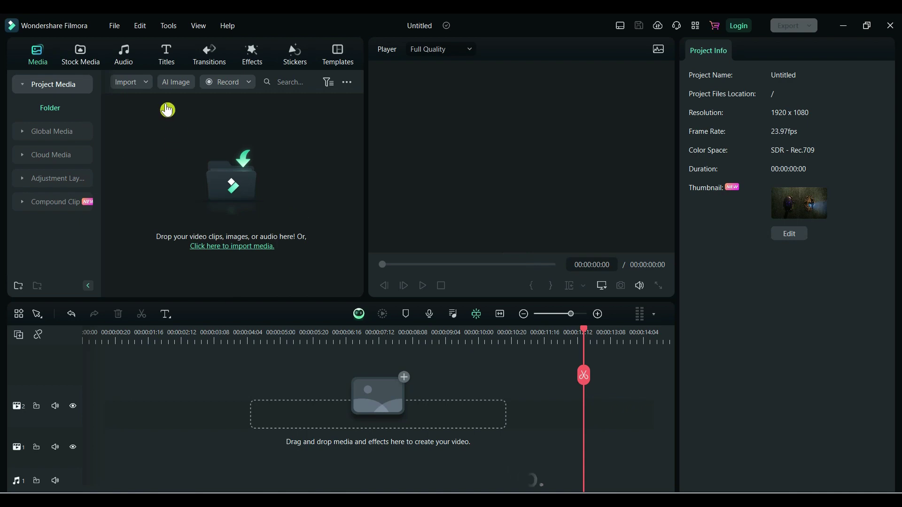
- Import the exported Open Door Tutorial.mp4 and place it at the start of the upper video track
click(230, 246)
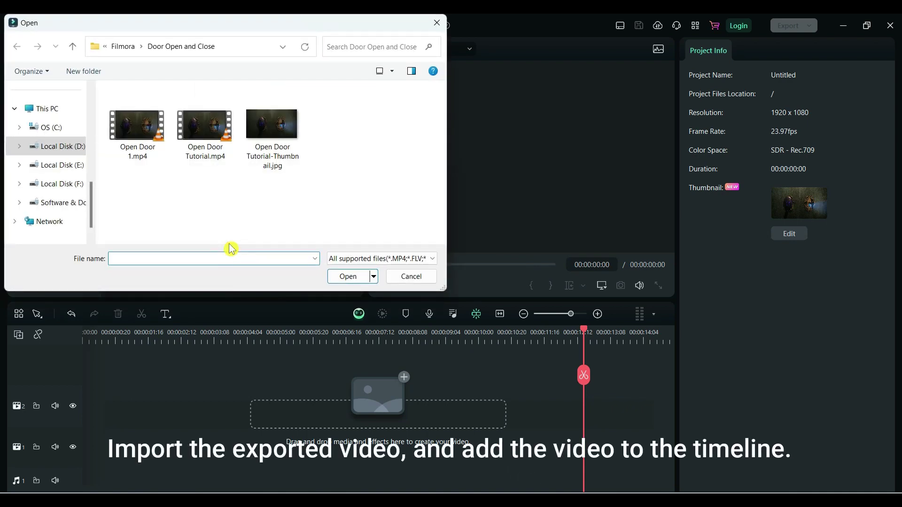
click(207, 140)
click(360, 278)
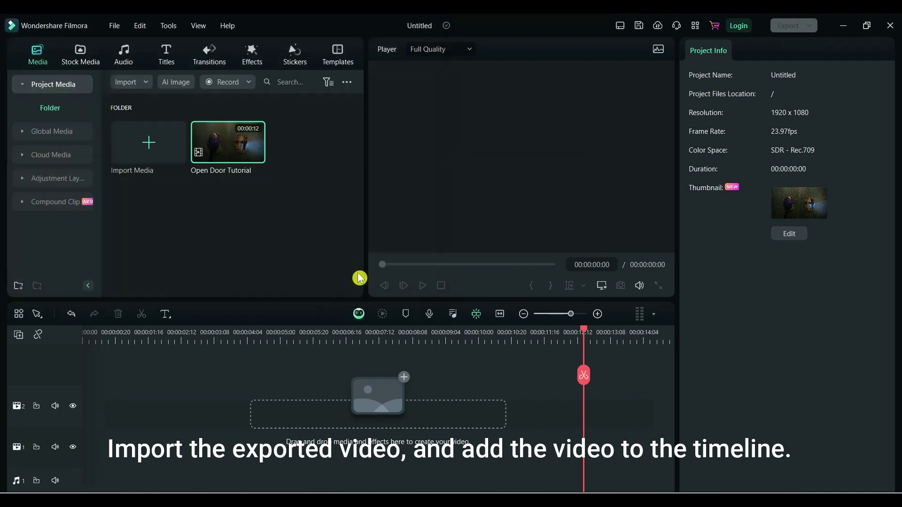
drag(244, 187, 78, 423)
drag(583, 330, 350, 354)
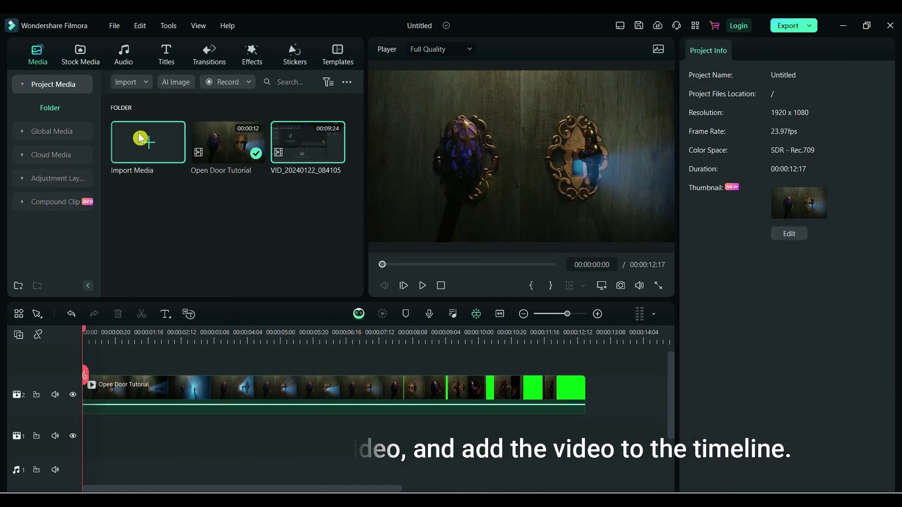
click(81, 53)
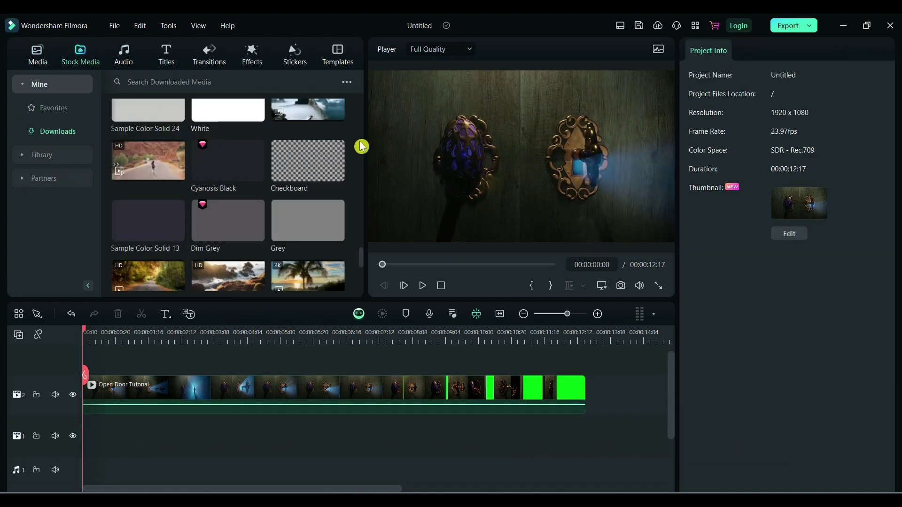
scroll(361, 147, up, 3)
- Split the Open Door Tutorial clip at 00:00:06:14 and speed up the first part to 8x
drag(84, 334, 343, 349)
click(343, 374)
click(291, 403)
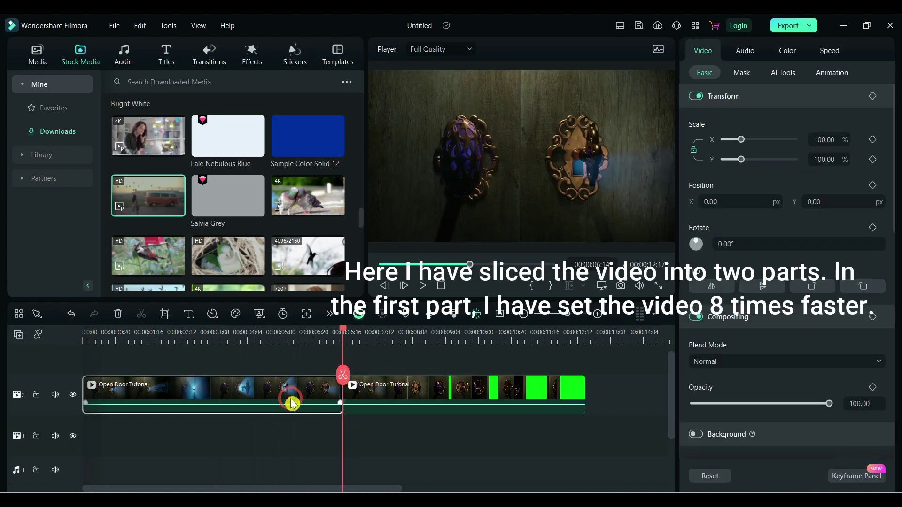
click(237, 333)
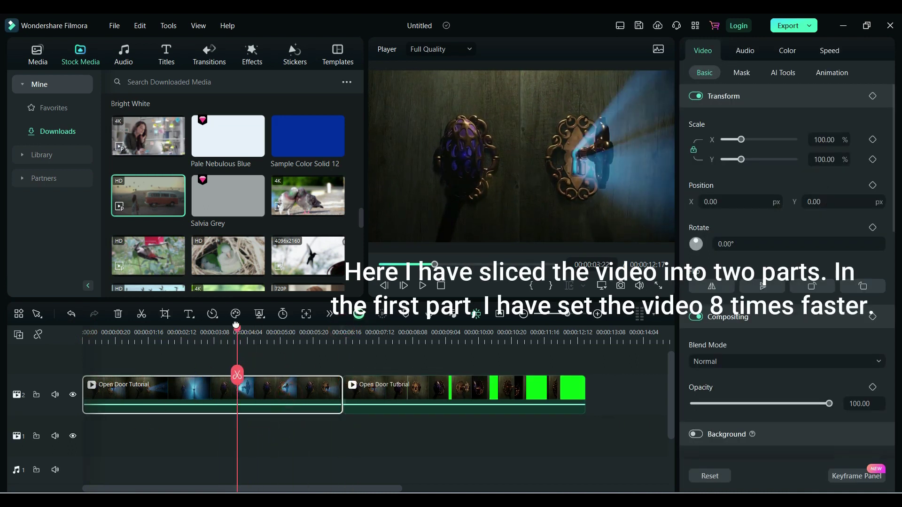
click(212, 314)
mouse_move(243, 383)
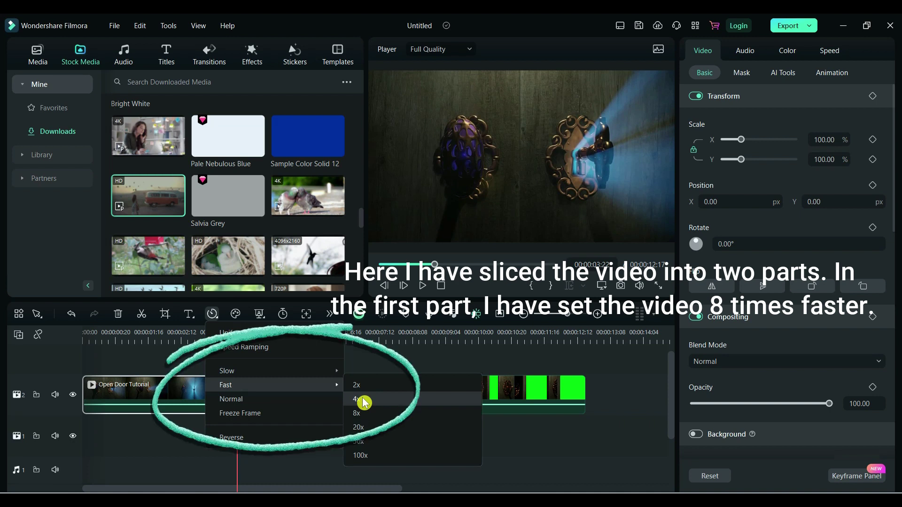
click(379, 412)
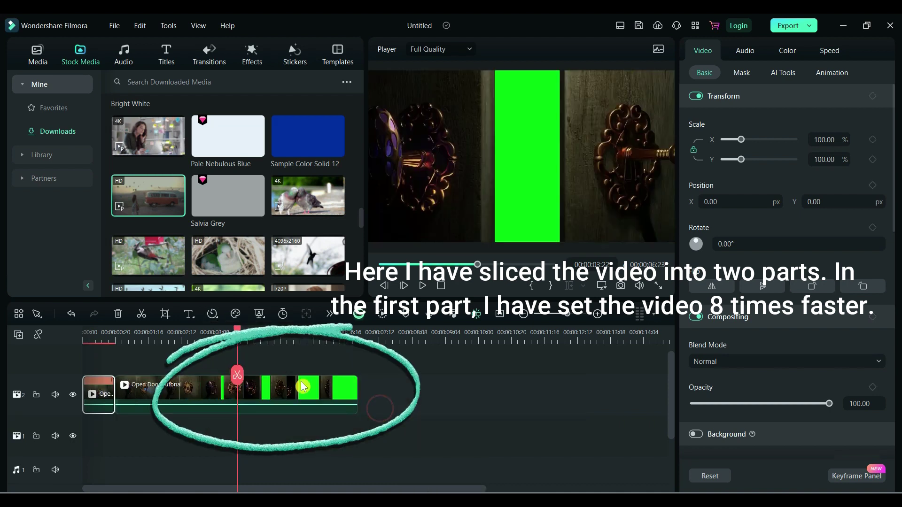
- Play the edit from the start to check the faster first part, and select the second part of the clip
drag(239, 330, 51, 341)
click(422, 286)
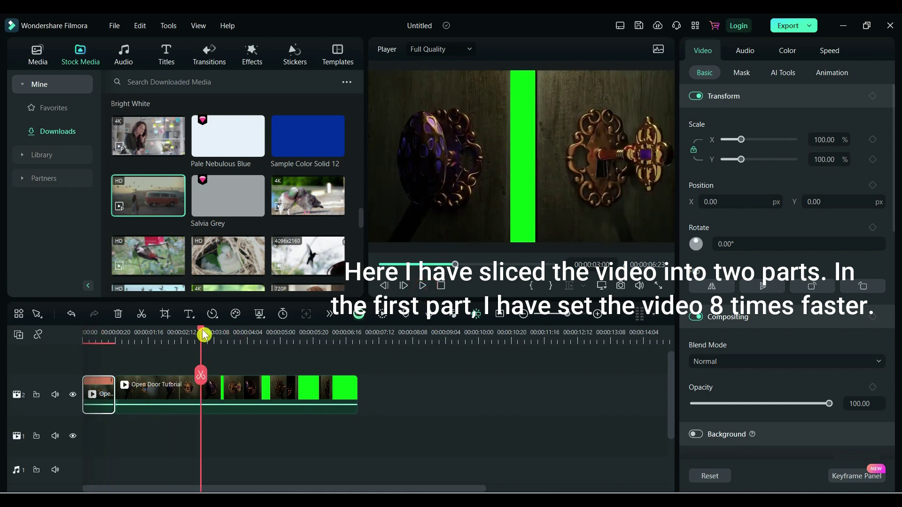
click(49, 346)
click(227, 391)
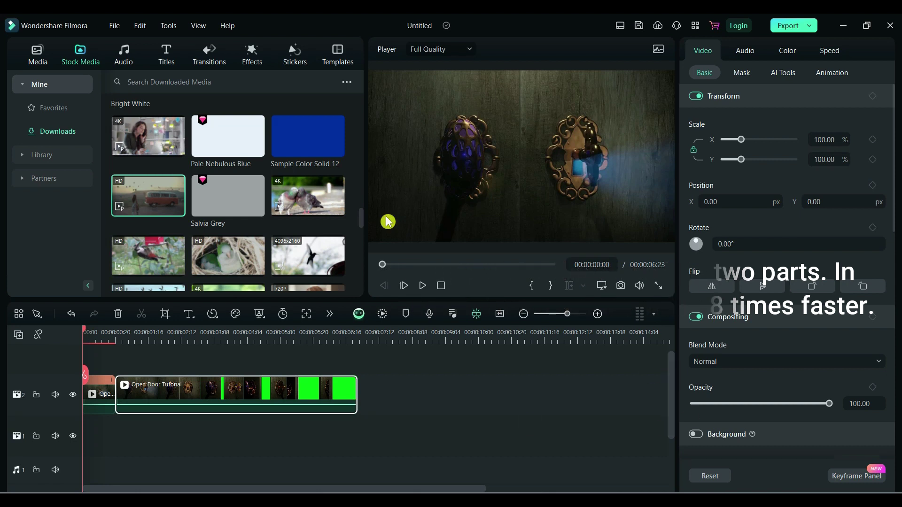
- Place the downloaded stock video of the woman walking on a desert road at the start of the lower video track
scroll(361, 217, up, 3)
scroll(361, 217, down, 2)
drag(359, 215, 363, 250)
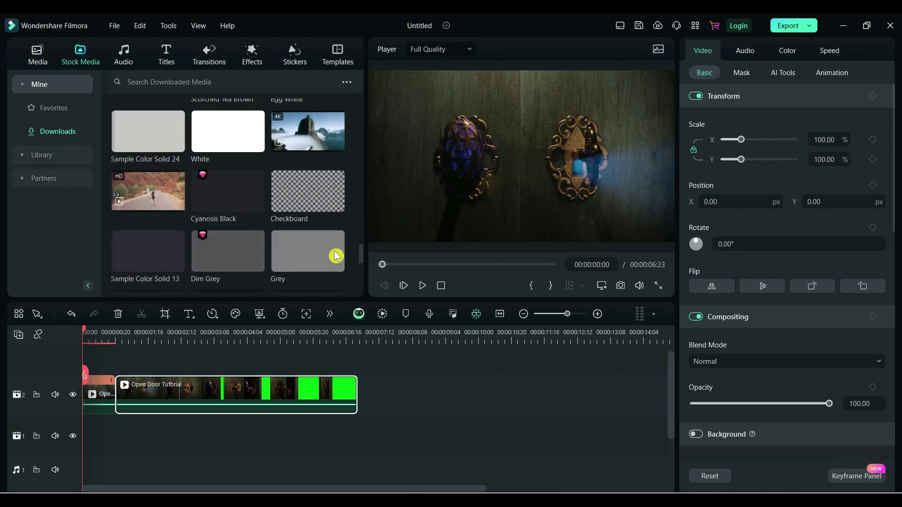
drag(148, 191, 84, 430)
- Enable Chroma Key on the second part of the Open Door Tutorial clip, checking the green gap at 00:00:03:23
drag(127, 346, 240, 372)
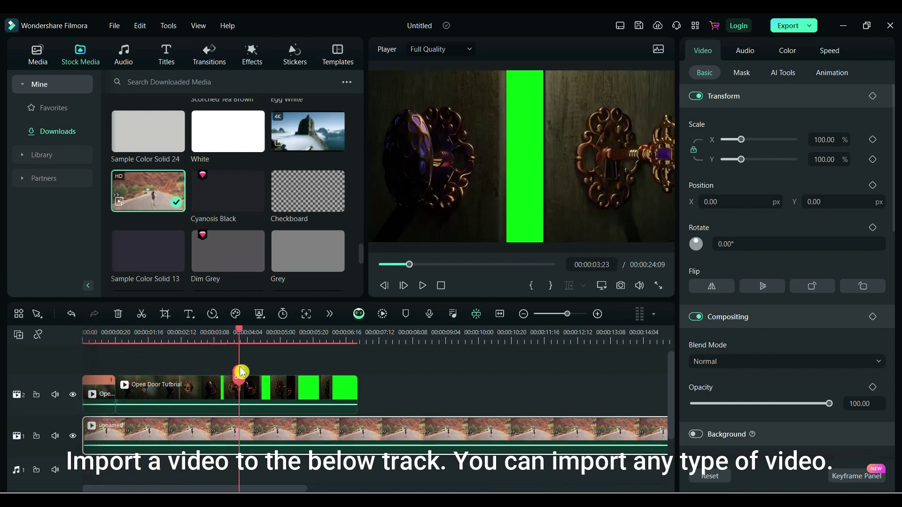
click(307, 396)
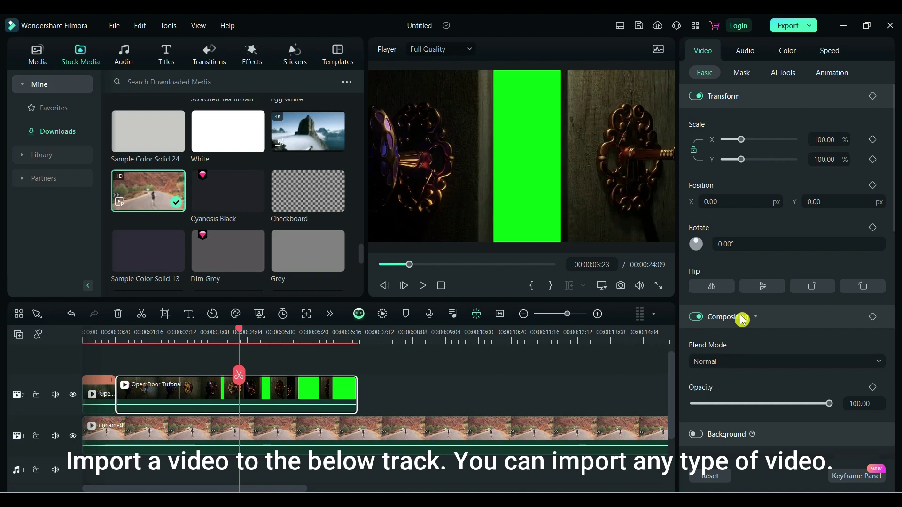
click(770, 80)
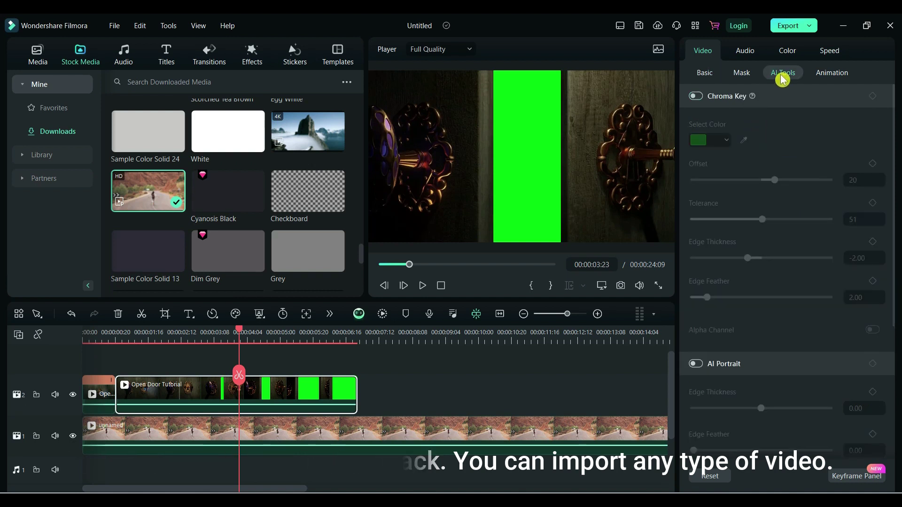
click(722, 98)
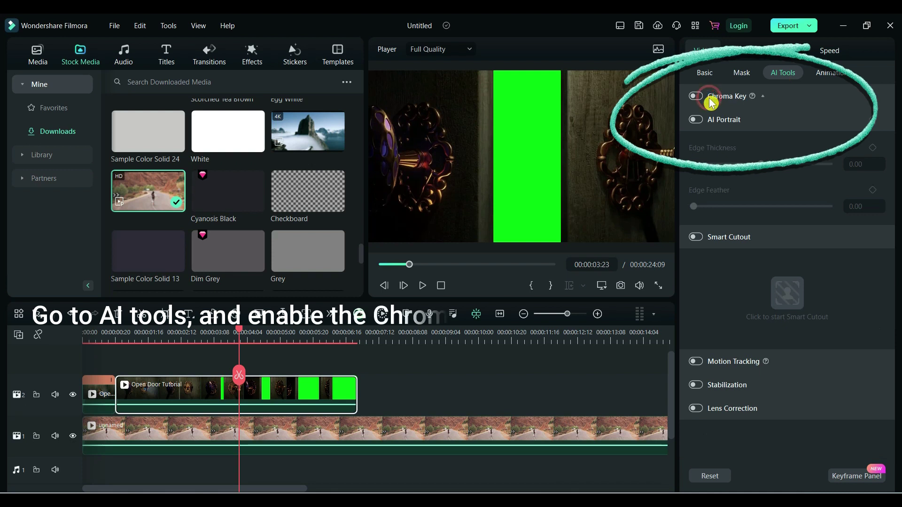
click(721, 99)
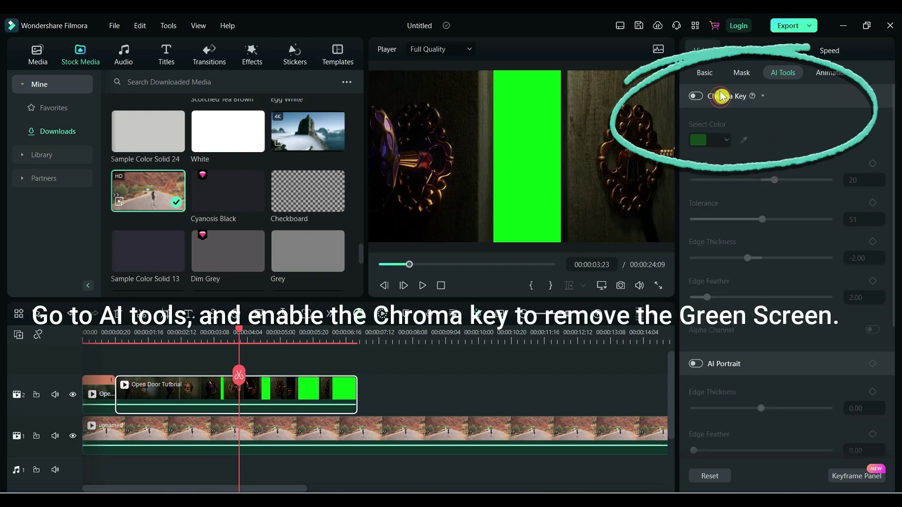
click(696, 96)
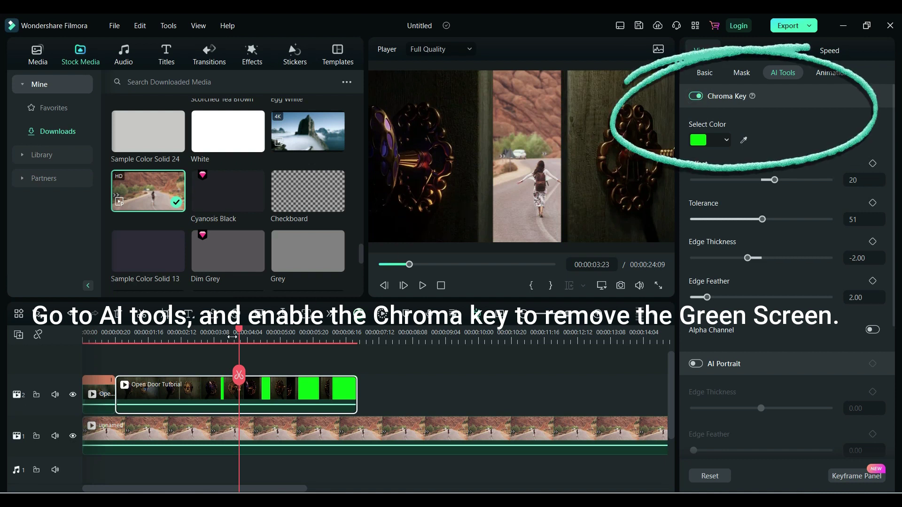
- Copy the second part of the Open Door Tutorial clip and paste it on the upper video track at 00:00:08:12
mouse_move(239, 334)
mouse_down()
mouse_move(365, 342)
mouse_move(332, 348)
mouse_move(419, 365)
mouse_up()
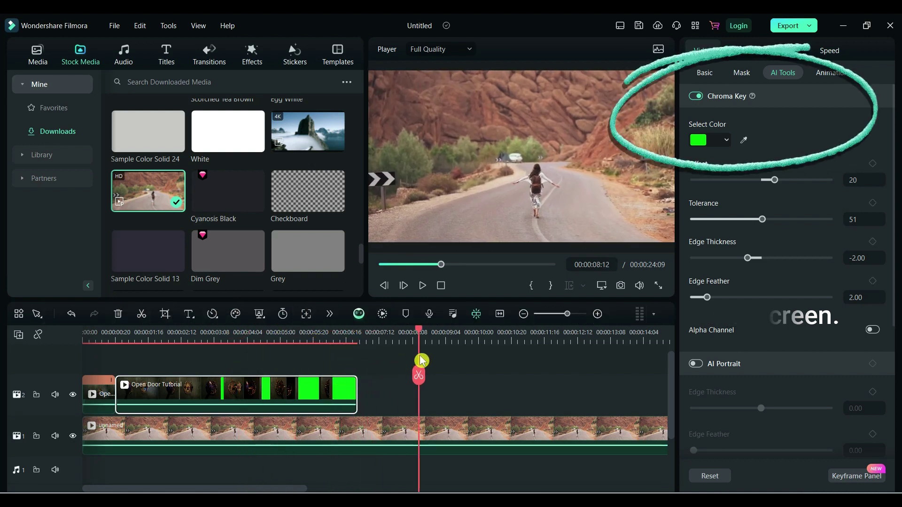
right_click(324, 394)
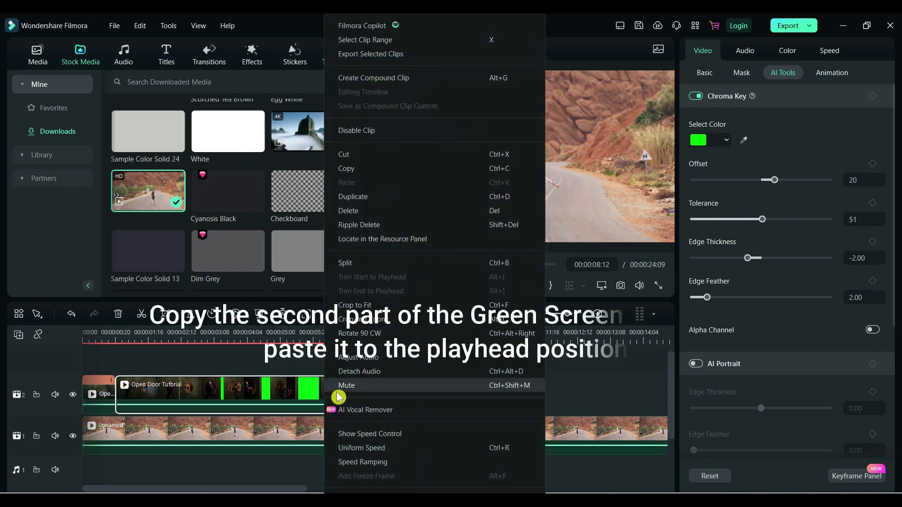
click(346, 169)
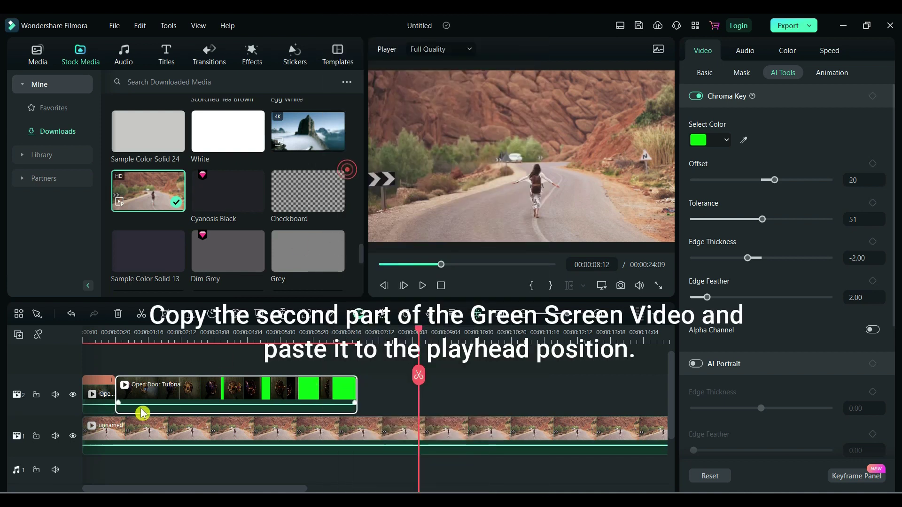
click(61, 408)
right_click(453, 397)
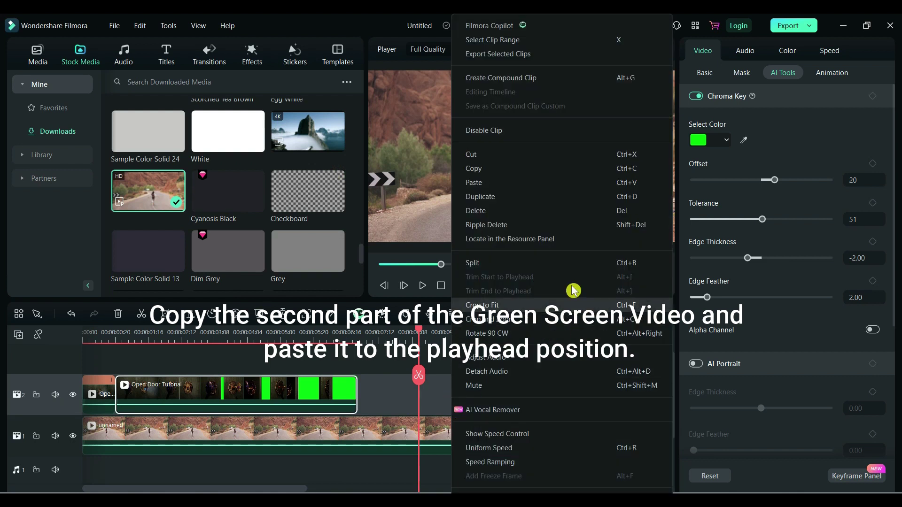
click(484, 184)
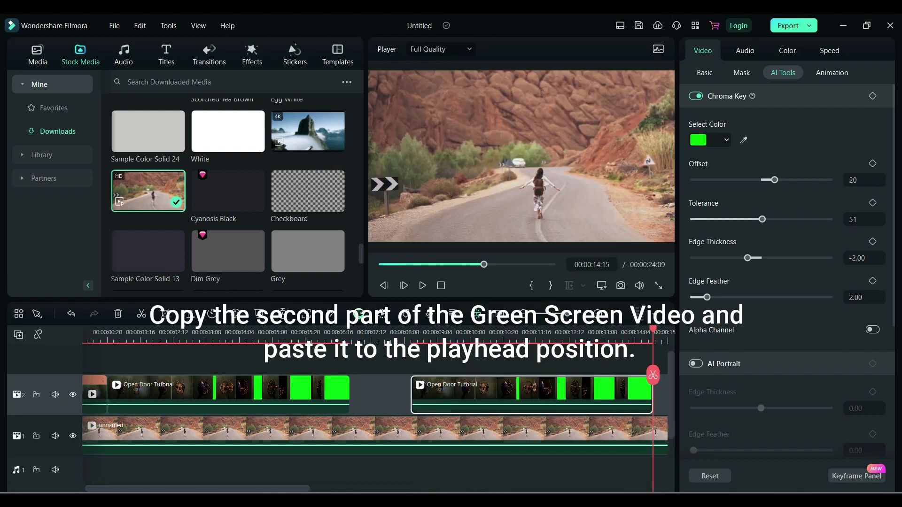
- Split the road video at the end of the pasted door clip, 00:00:14:15, and delete the remainder
drag(282, 489, 381, 489)
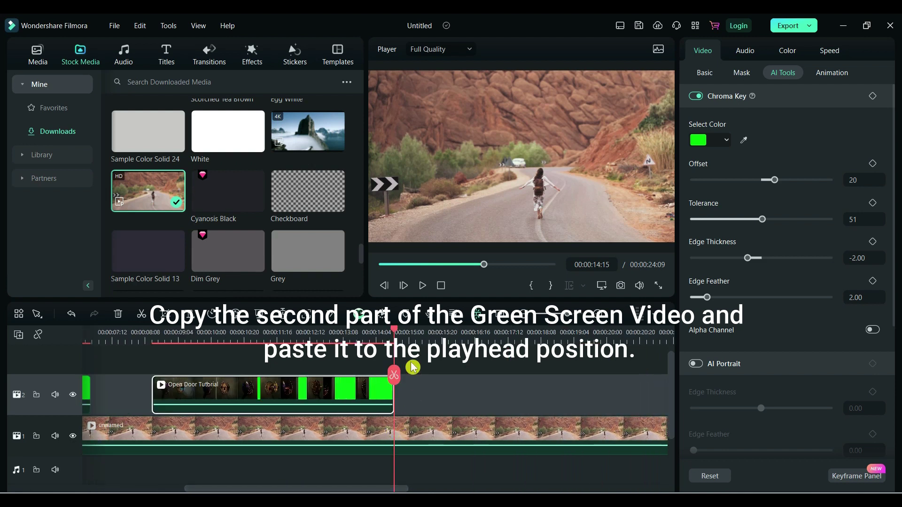
drag(397, 333, 398, 338)
click(399, 378)
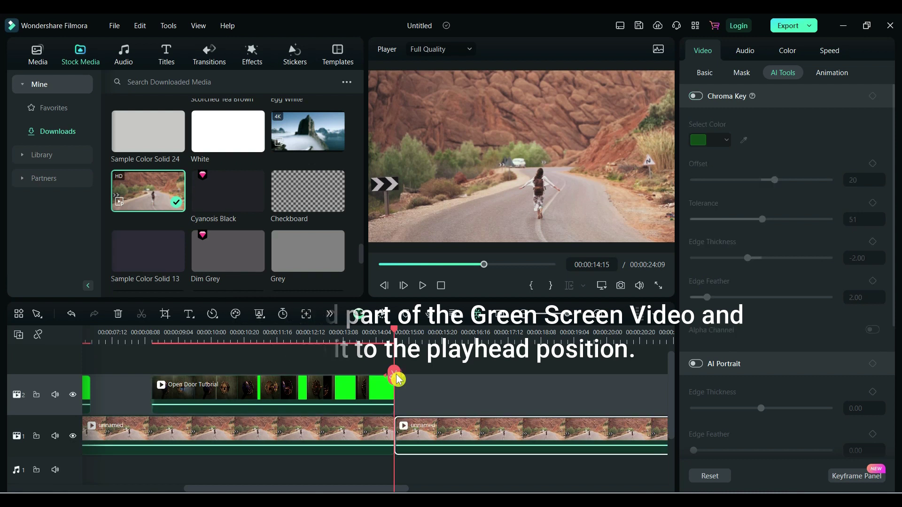
click(444, 440)
key(Delete)
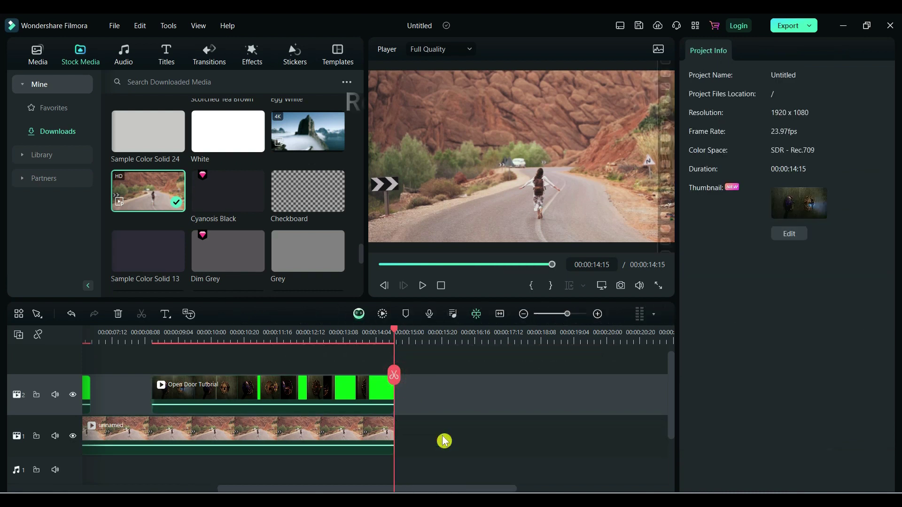
- Reverse the pasted Open Door Tutorial clip at the end of the upper video track
drag(479, 489, 260, 493)
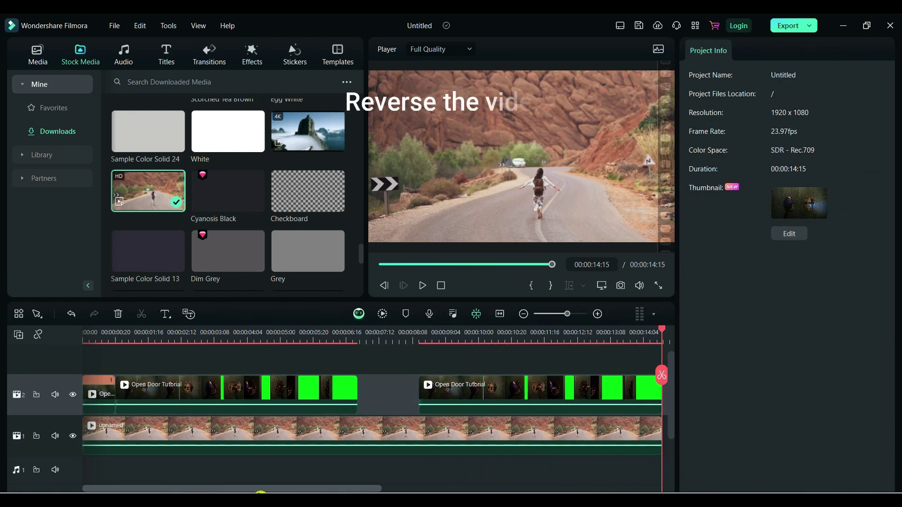
click(465, 388)
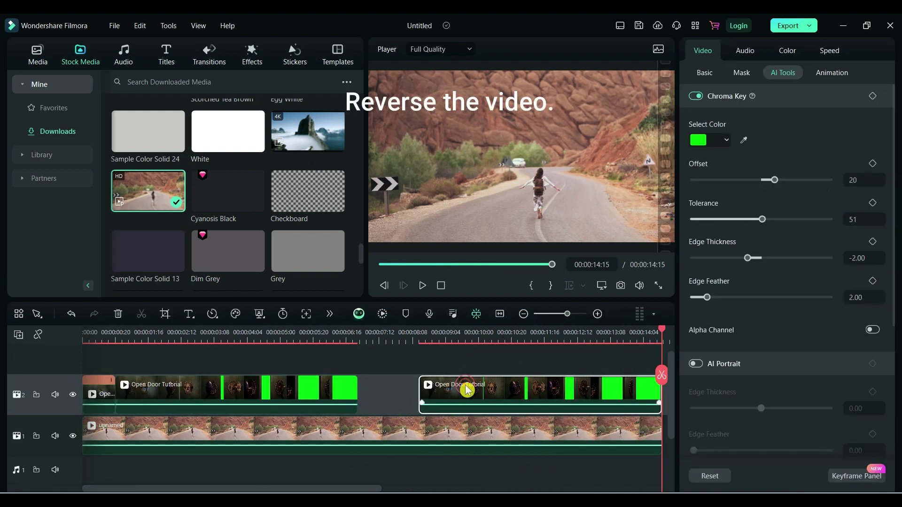
click(215, 316)
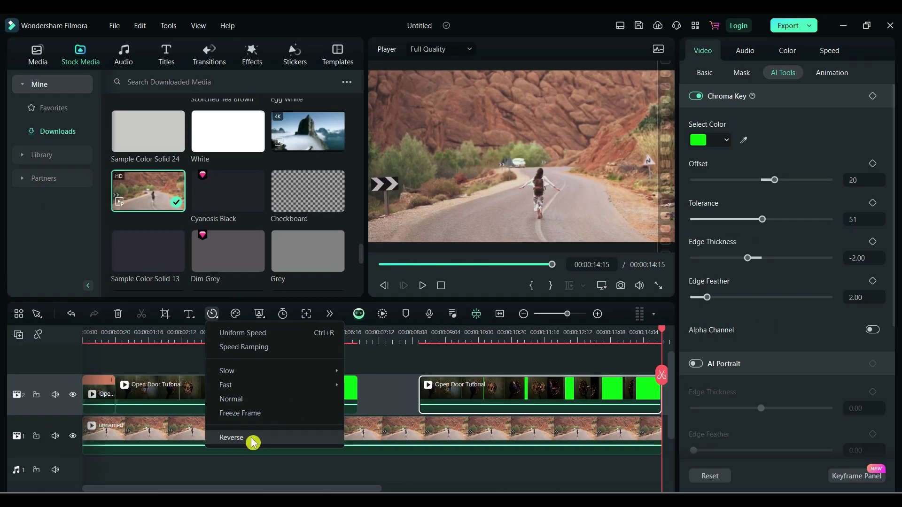
click(253, 443)
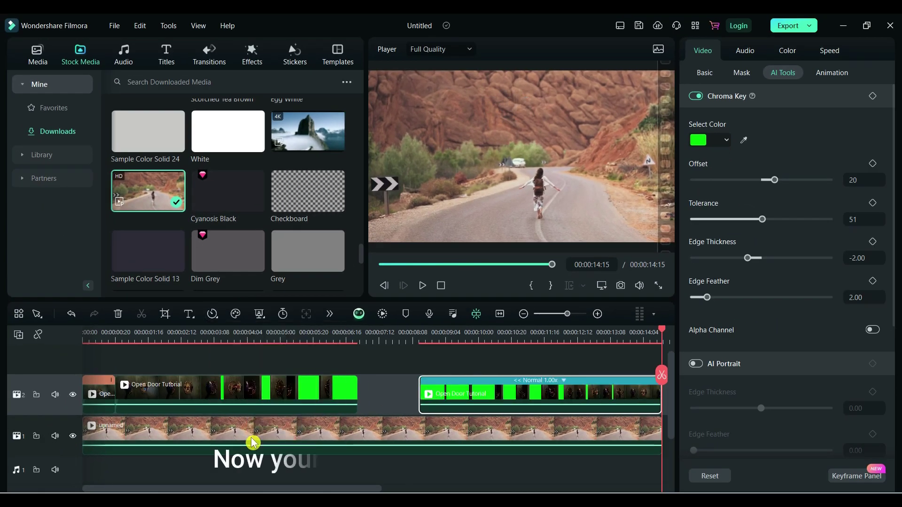
- Play the edit from the start to check the door opening and closing over the road video
drag(664, 335, 182, 334)
drag(22, 353, 18, 353)
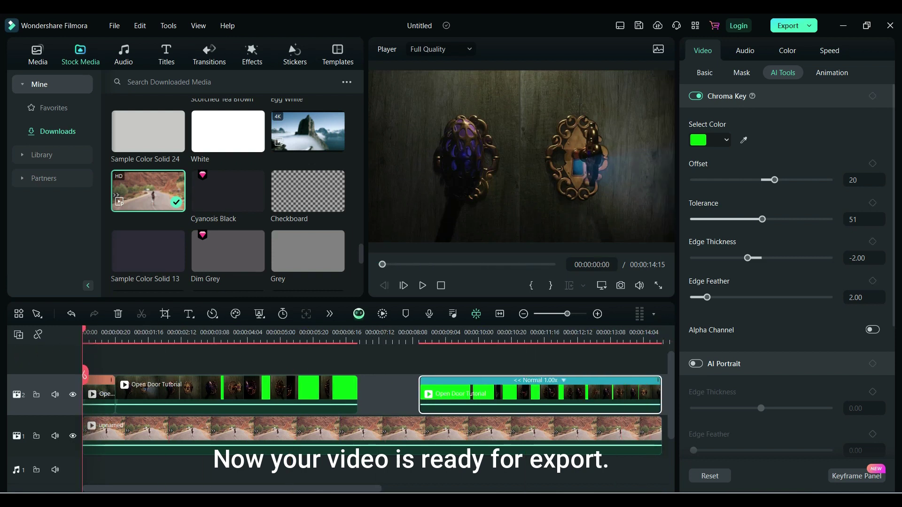
click(420, 287)
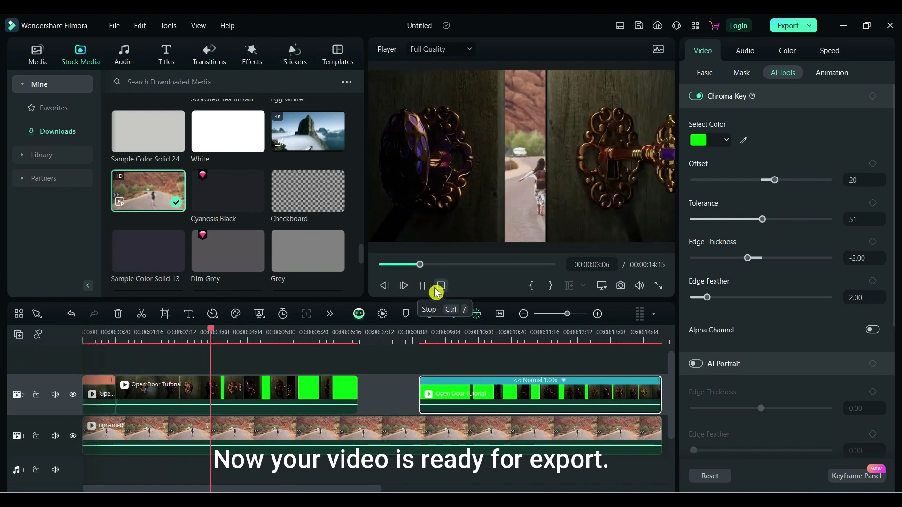